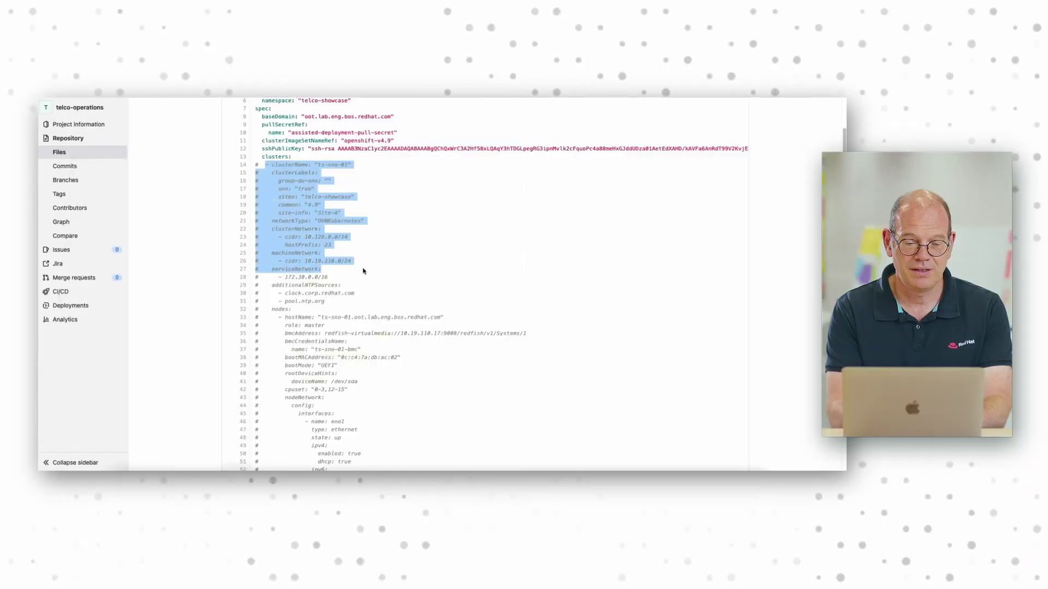
Step: Highlight the commented-out ts-sno-01 cluster block and the ts-sno-02 settings in ztp-telcoshowcase.yaml
drag(364, 271, 383, 317)
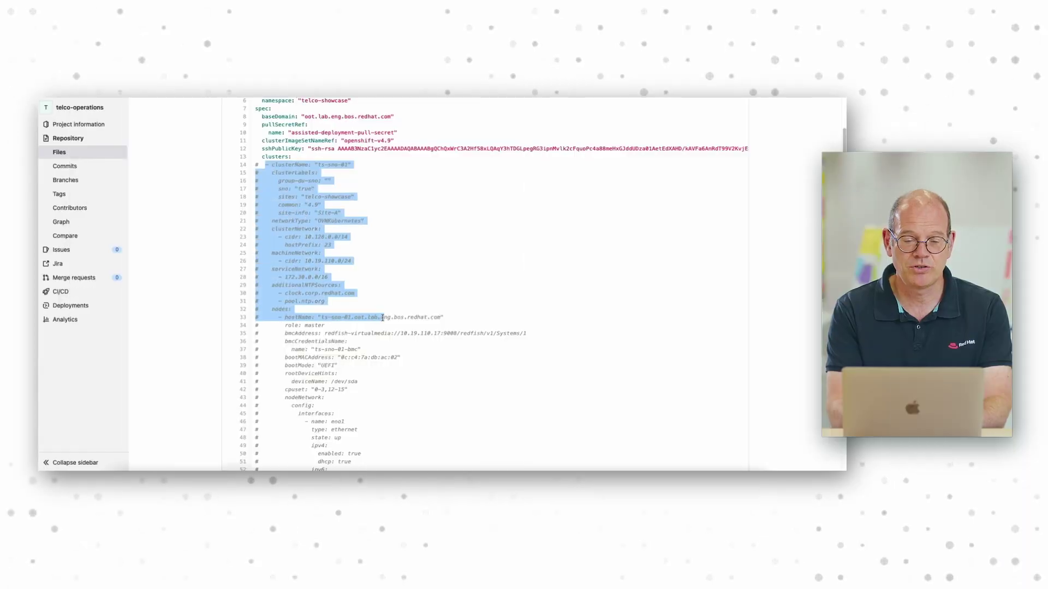
scroll(382, 318, down, 5)
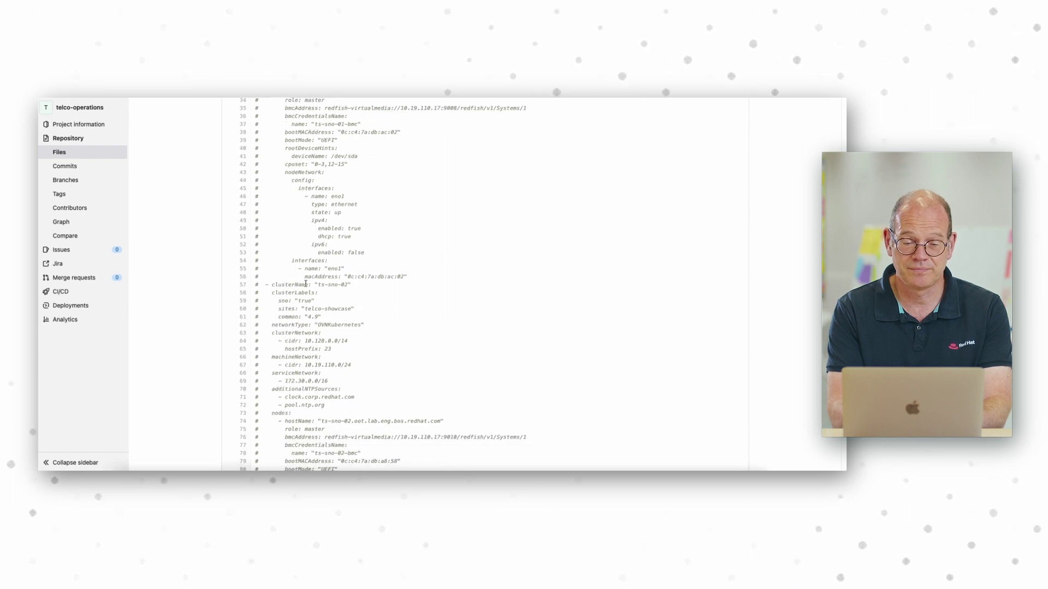
drag(309, 288, 344, 342)
click(390, 346)
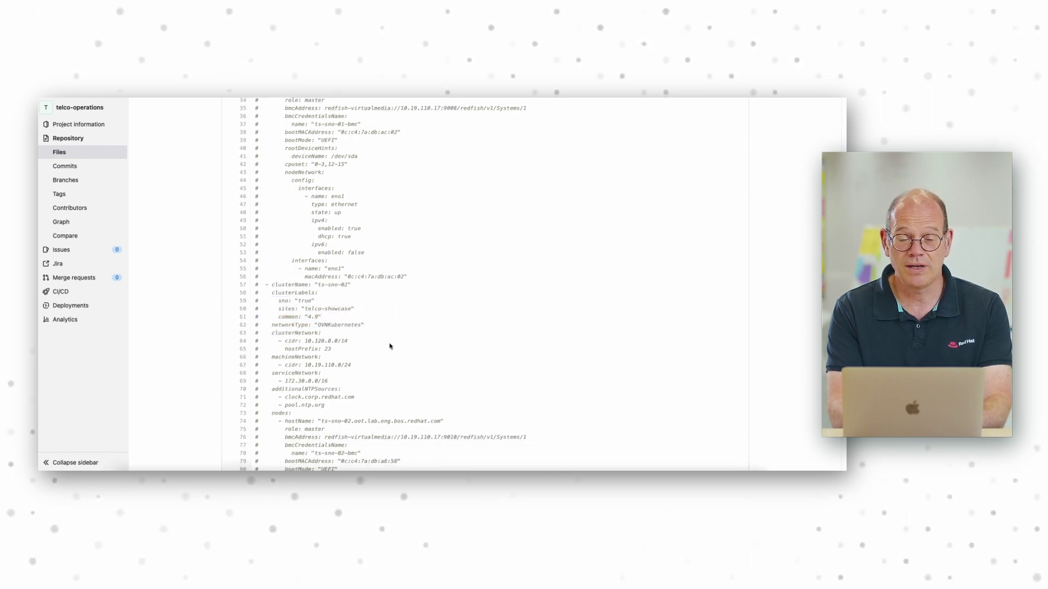
Step: Highlight the Site-A site-info value, then go into the site-configs folder
scroll(344, 342, up, 4)
scroll(344, 341, up, 3)
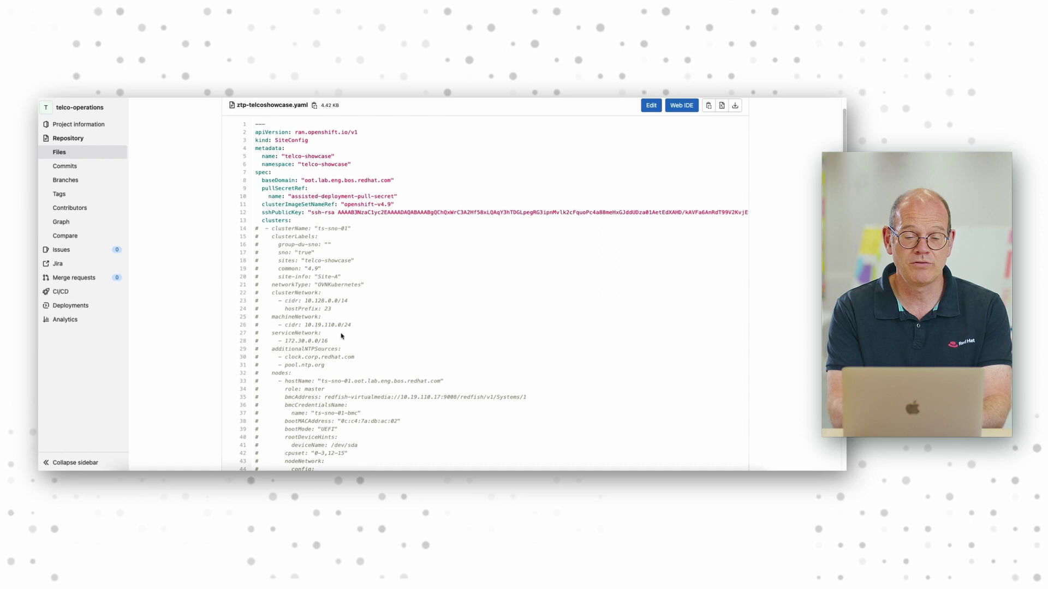
drag(342, 277, 312, 279)
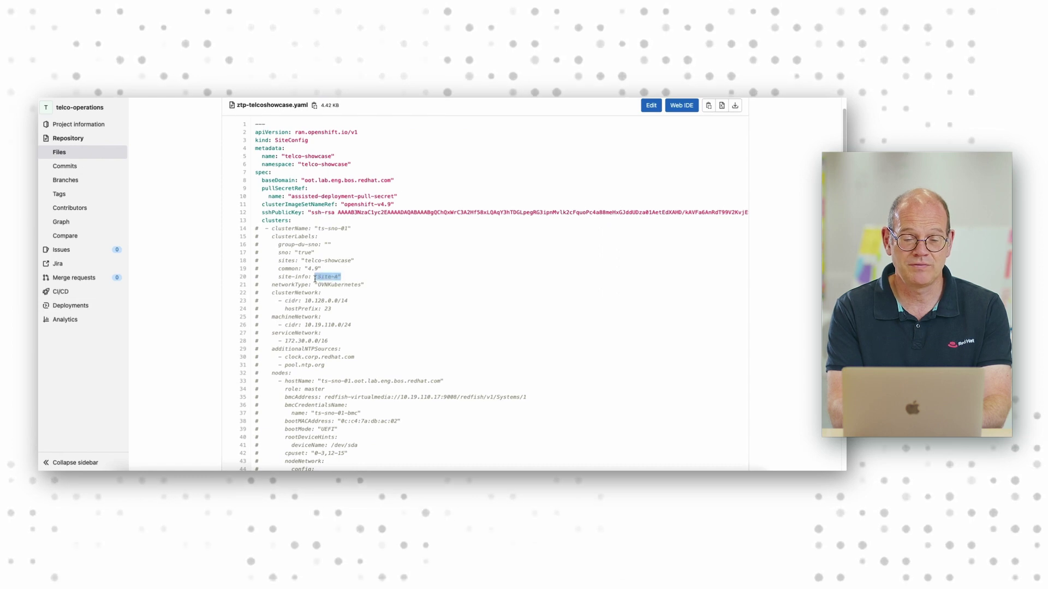
click(374, 281)
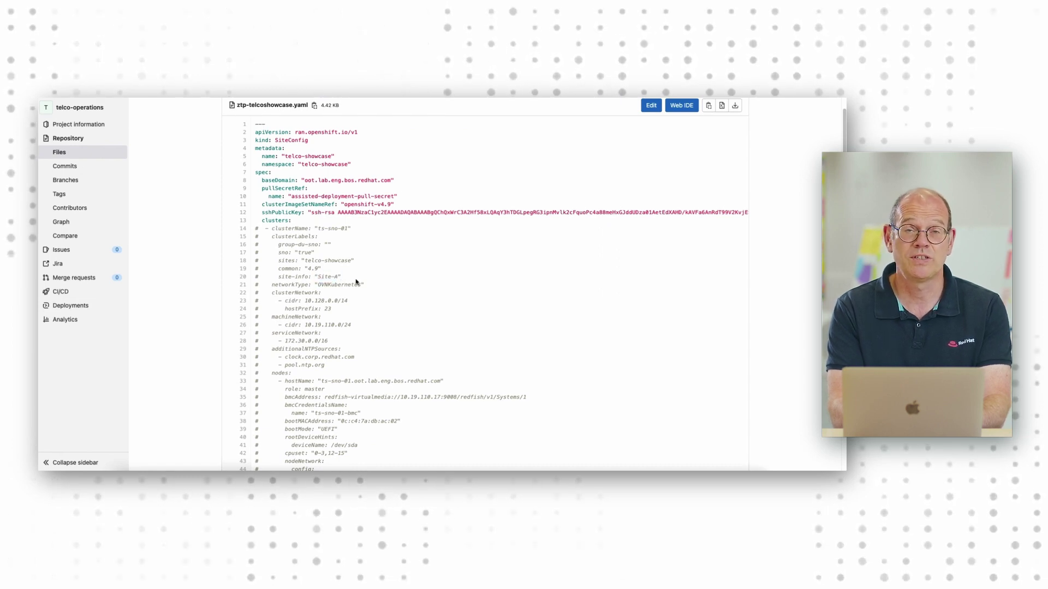
drag(351, 278, 312, 278)
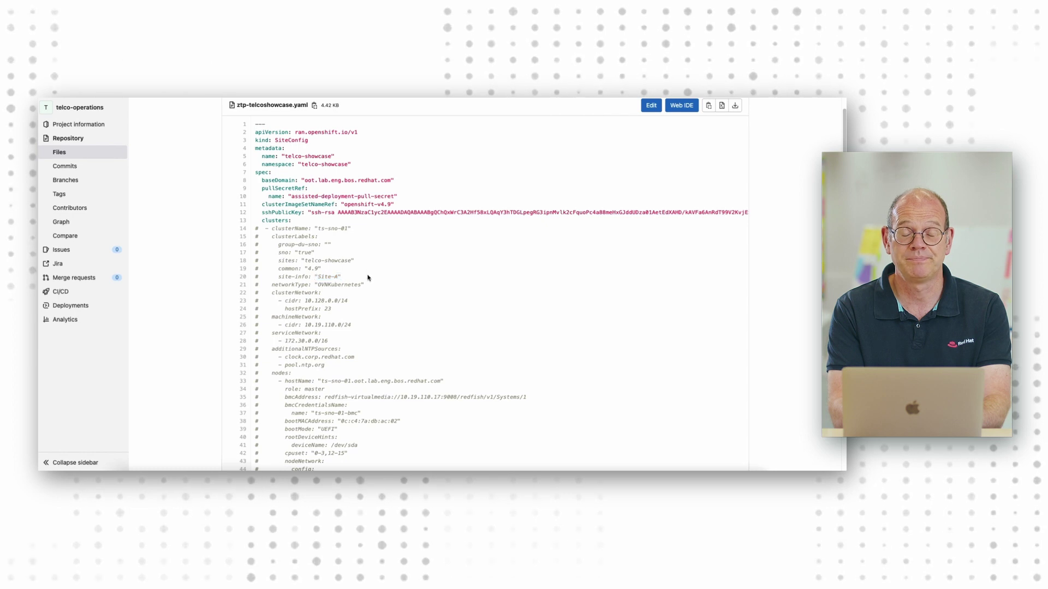
scroll(368, 274, up, 2)
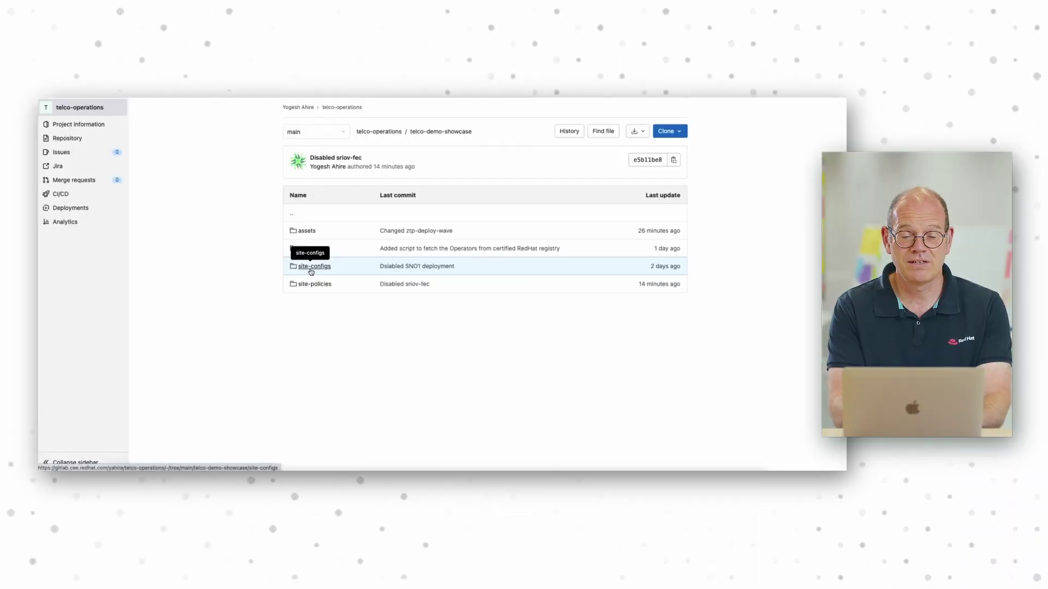
click(311, 270)
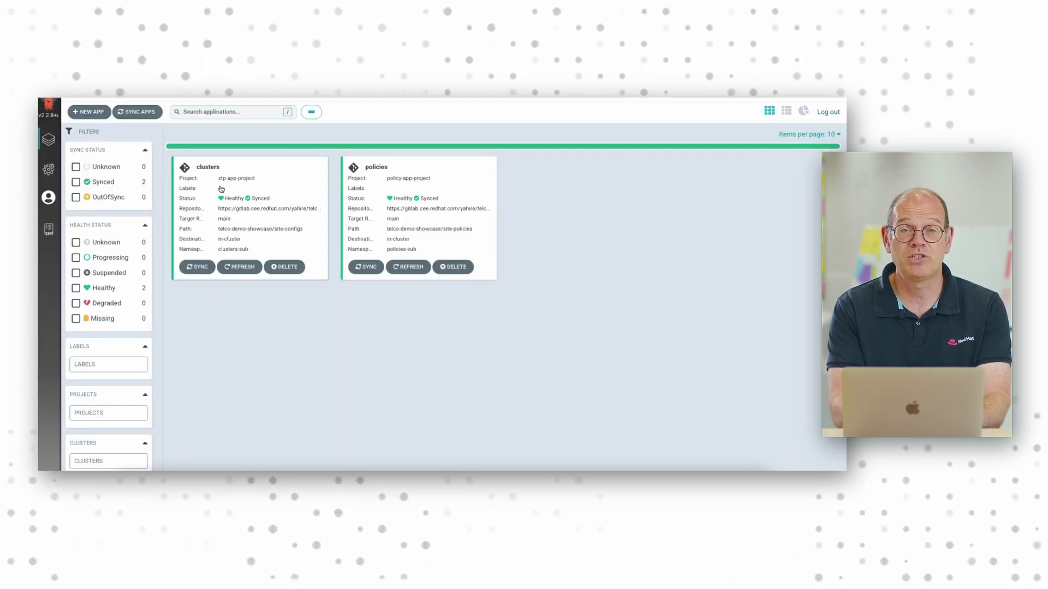
Step: Review the clusters application's details: repository URL and path telco-demo-showcase/site-configs
click(254, 186)
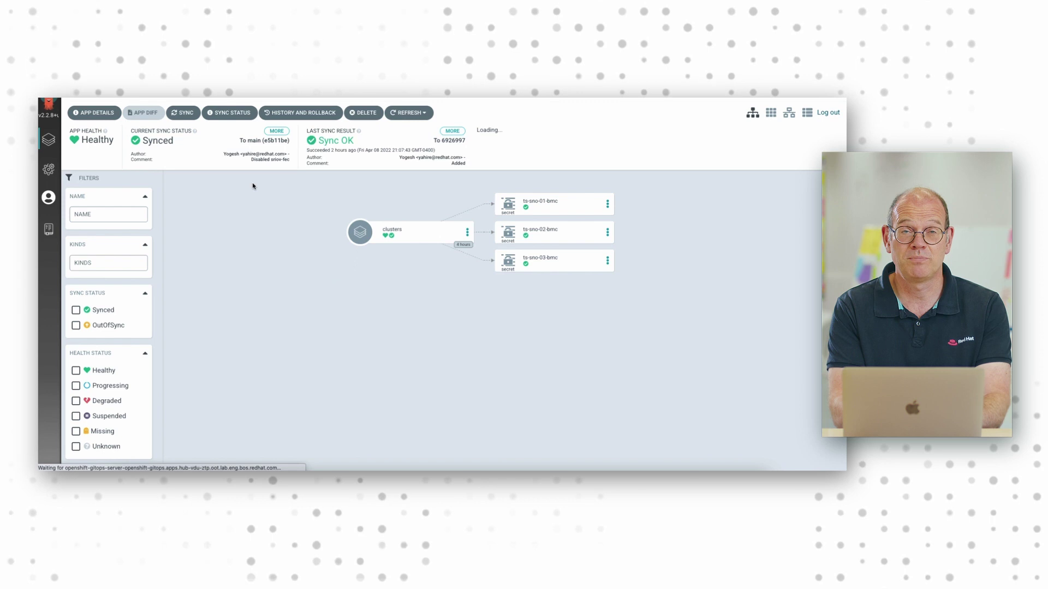
click(468, 233)
click(481, 247)
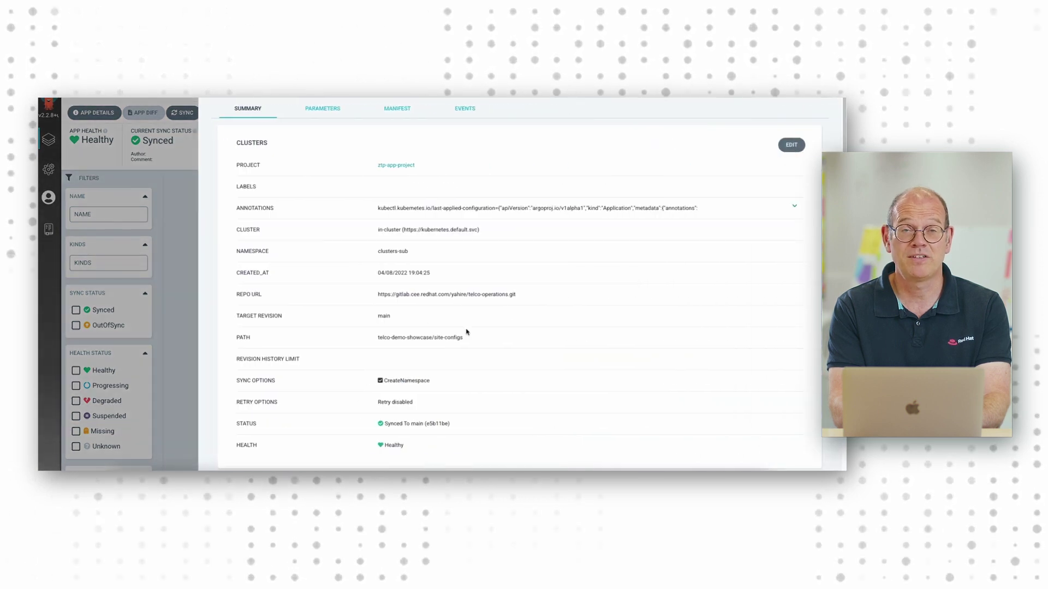
drag(471, 339, 397, 336)
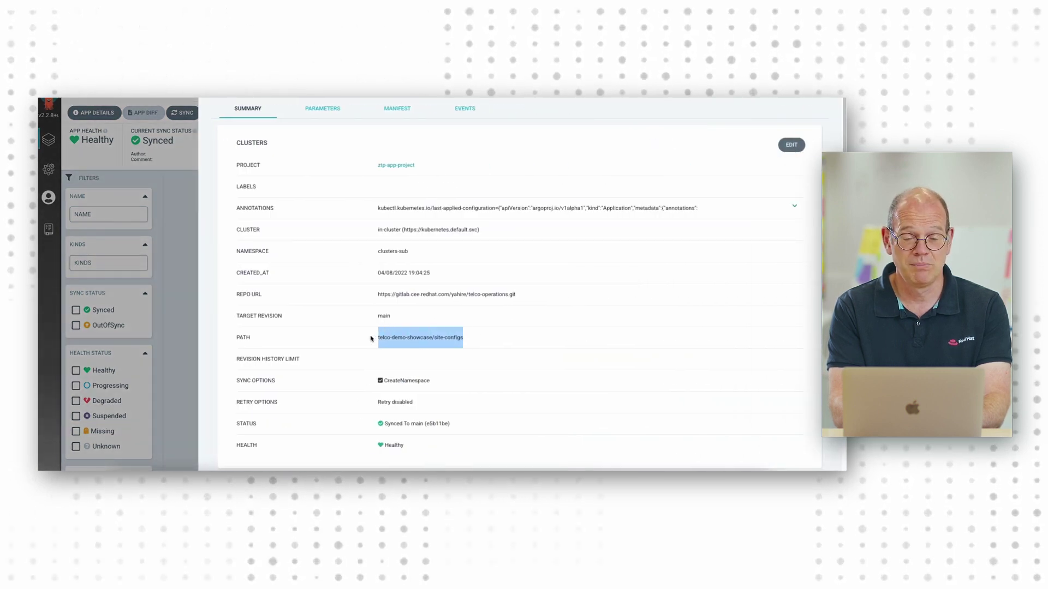
click(523, 323)
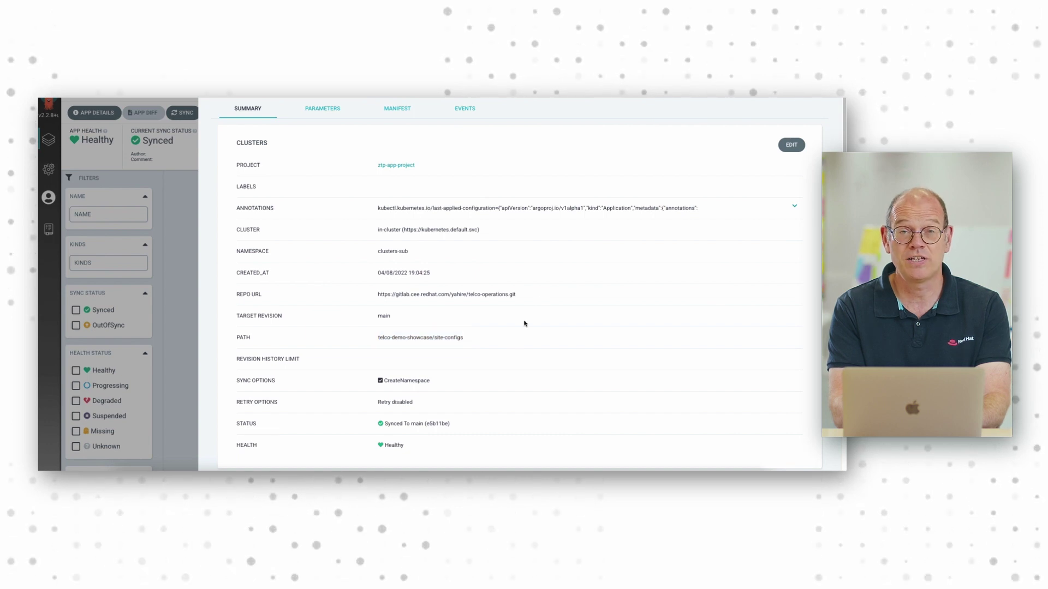
drag(522, 295, 377, 293)
click(477, 325)
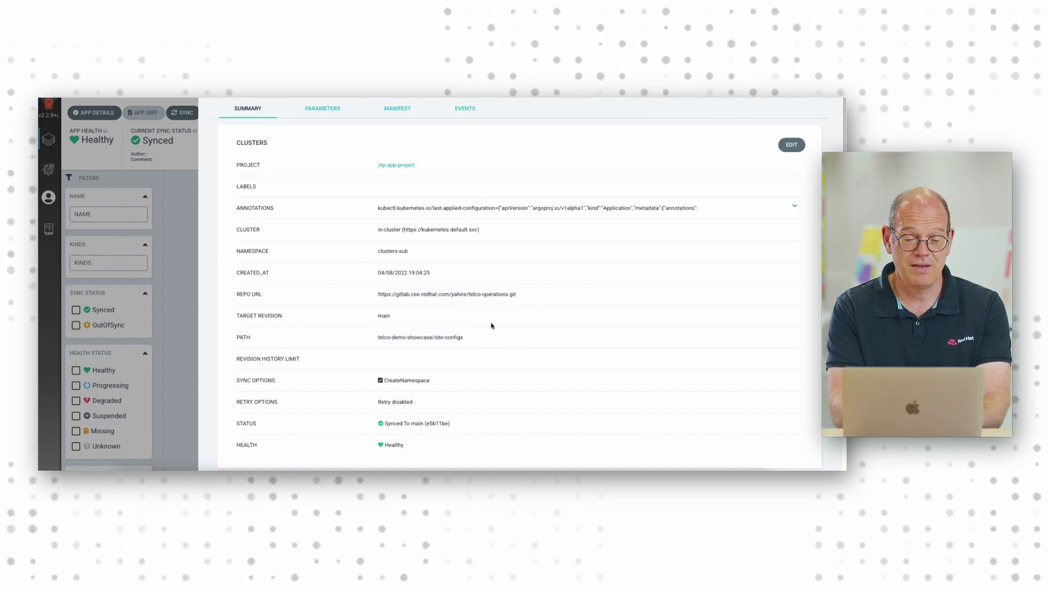
click(821, 99)
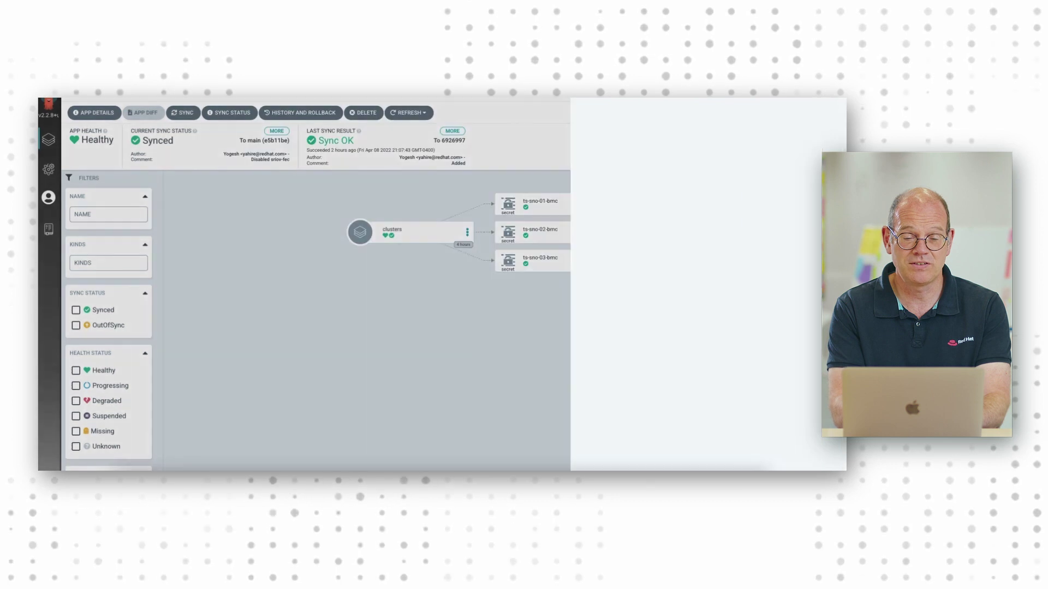
Step: Show the policies application's summary, highlighting its Git repository URL and telco-demo-showcase/site-policies path
click(48, 140)
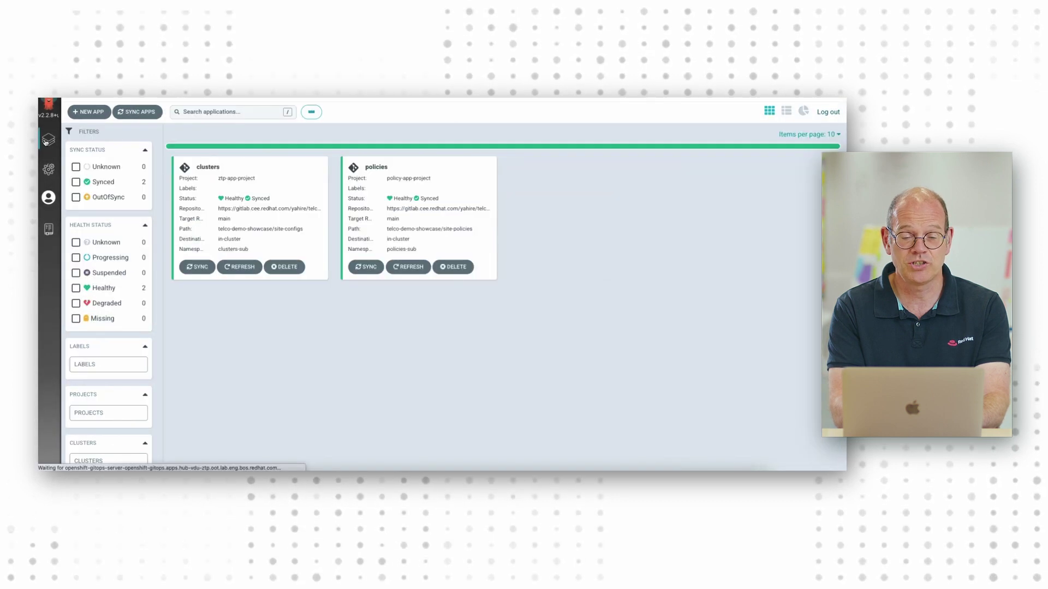
click(426, 179)
scroll(354, 279, down, 3)
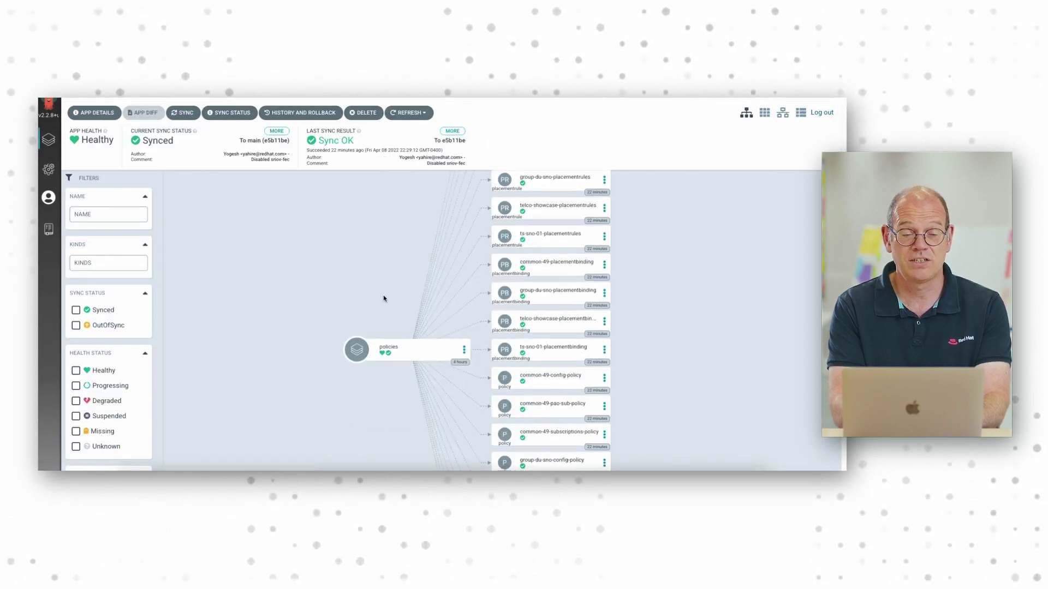
click(463, 353)
click(485, 369)
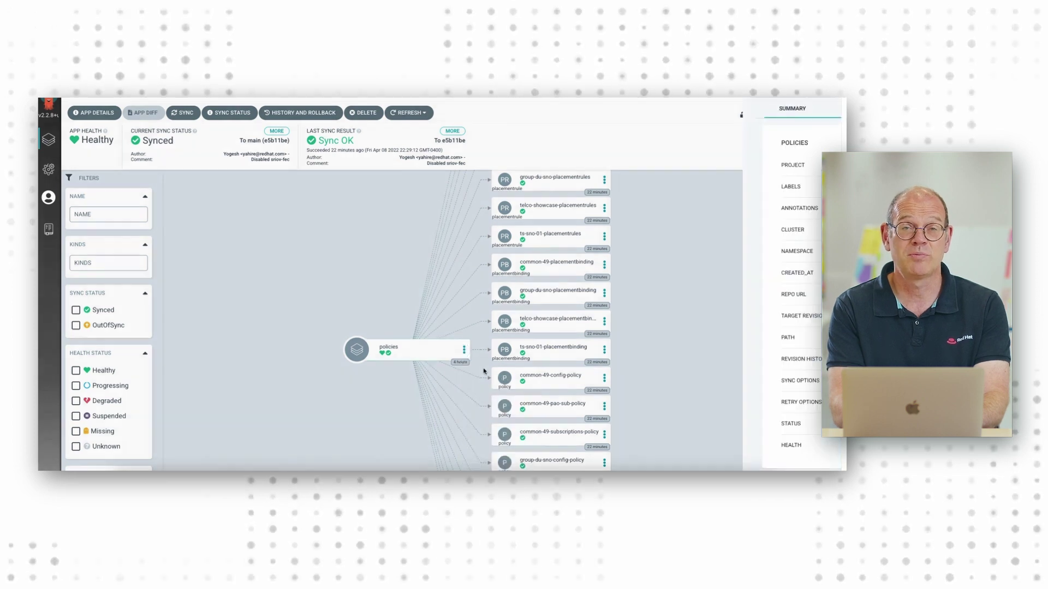
drag(532, 300, 363, 288)
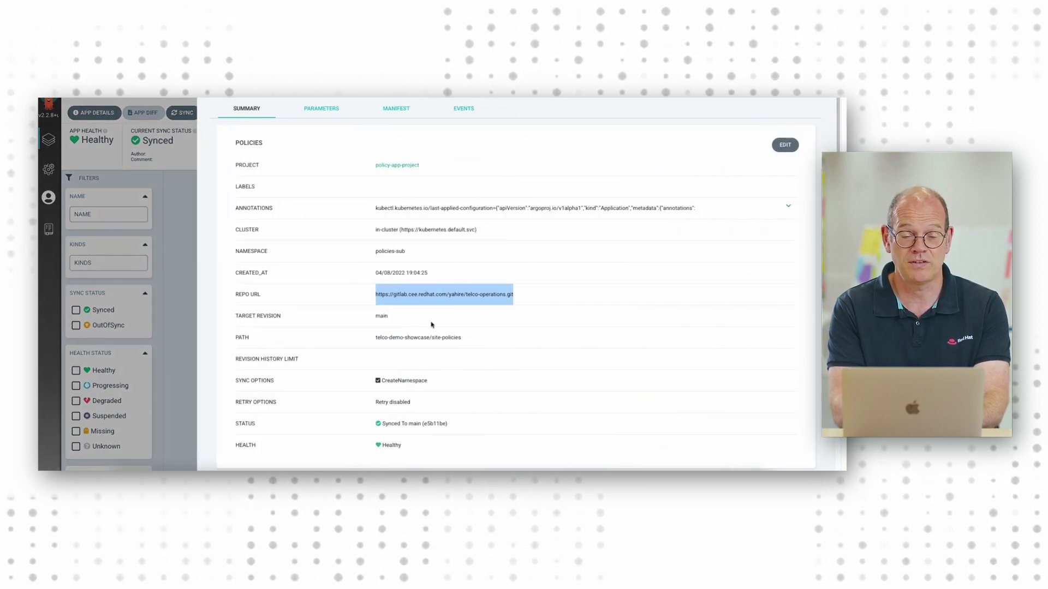
drag(467, 338, 364, 338)
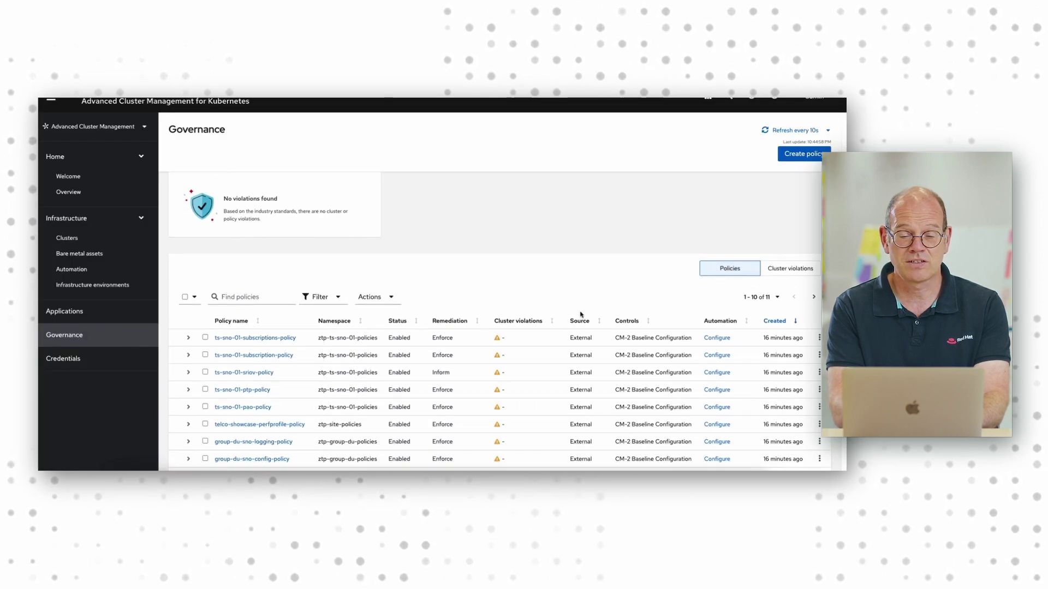
scroll(581, 315, down, 2)
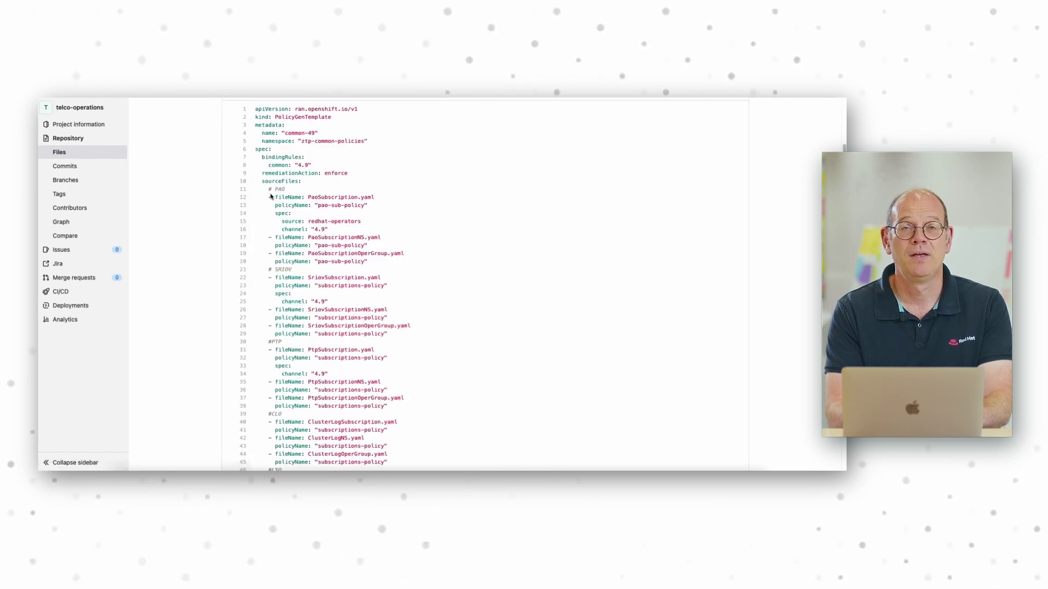
Step: Highlight the PAO, SRIOV and PTP source-file blocks of the common-49 PolicyGenTemplate
drag(266, 190, 397, 266)
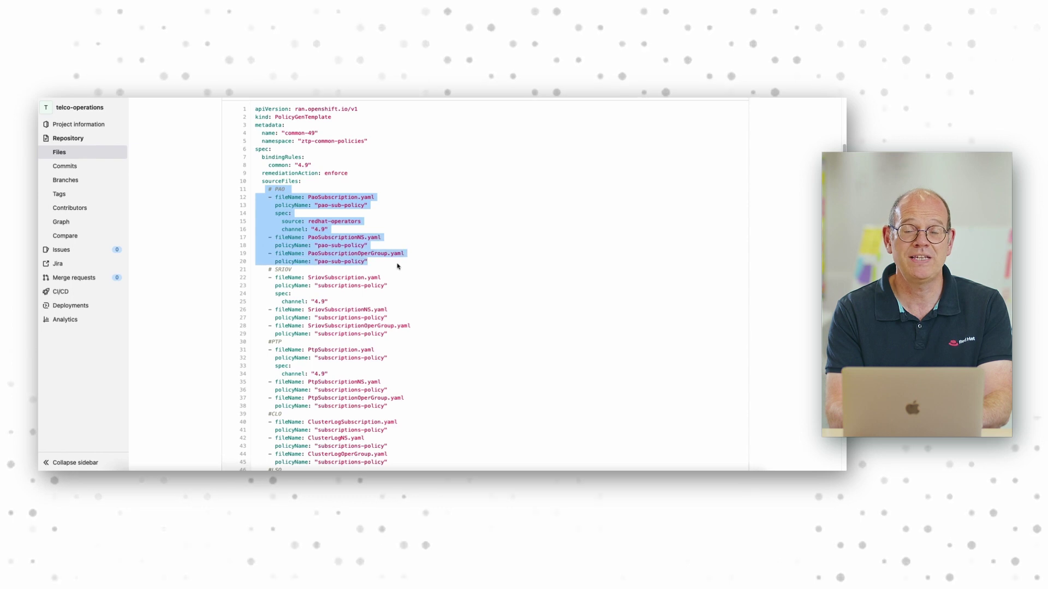
click(429, 316)
scroll(428, 316, down, 3)
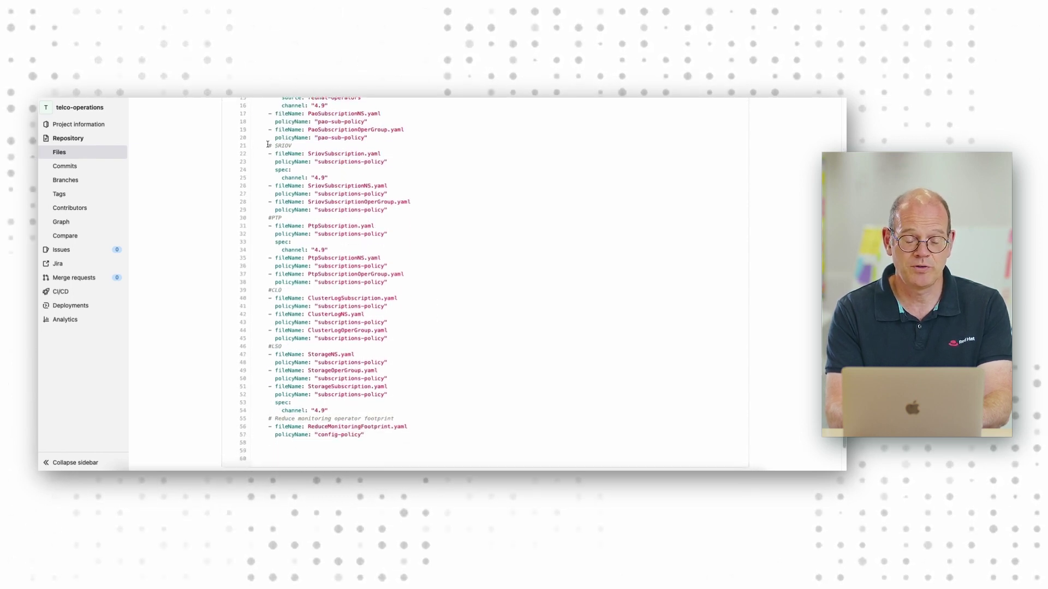
drag(267, 144, 411, 212)
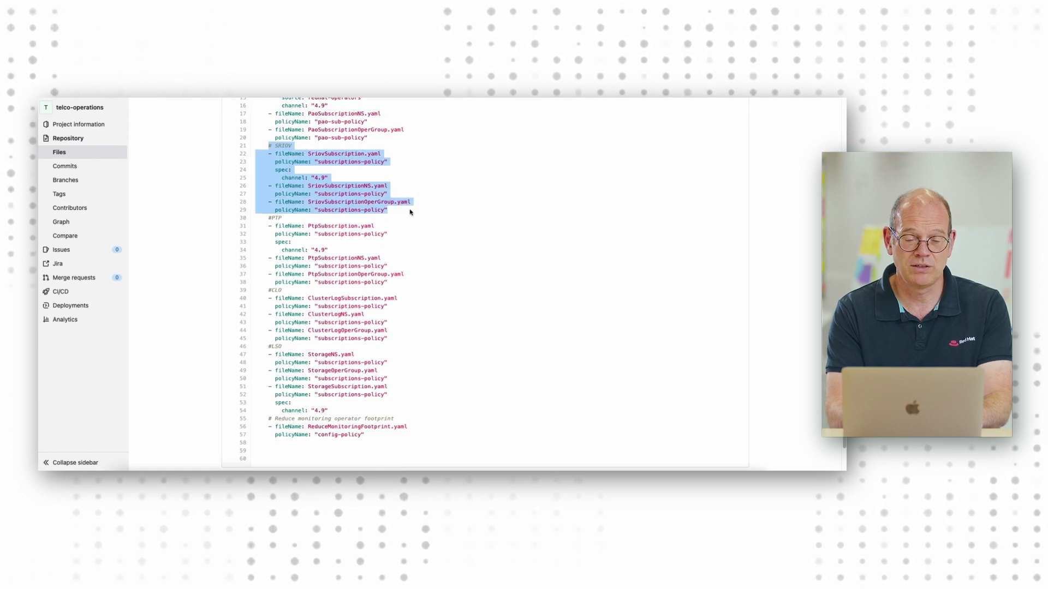
click(424, 247)
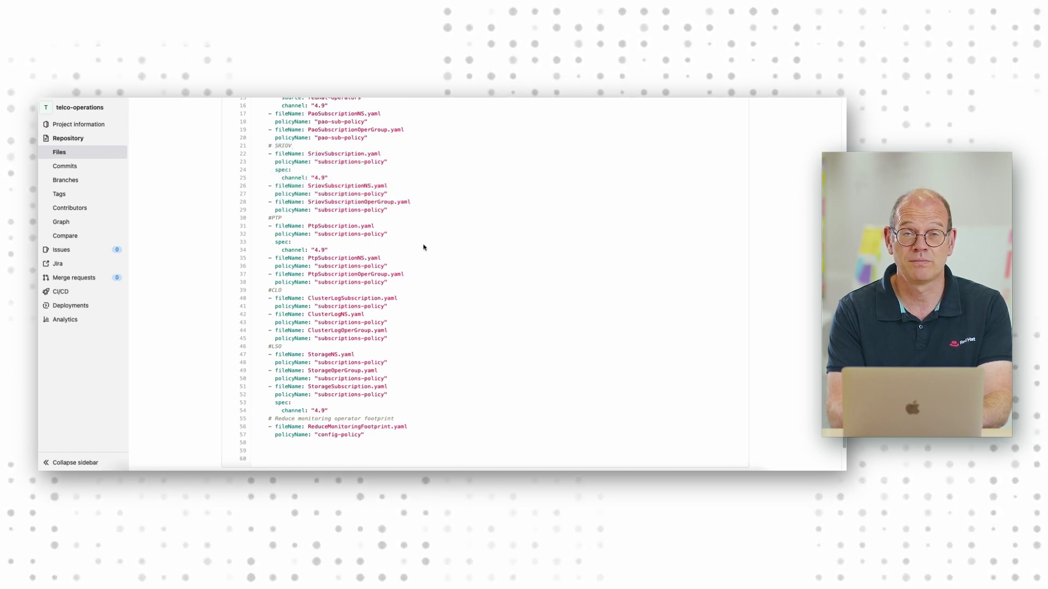
scroll(423, 244, down, 2)
drag(267, 182, 407, 241)
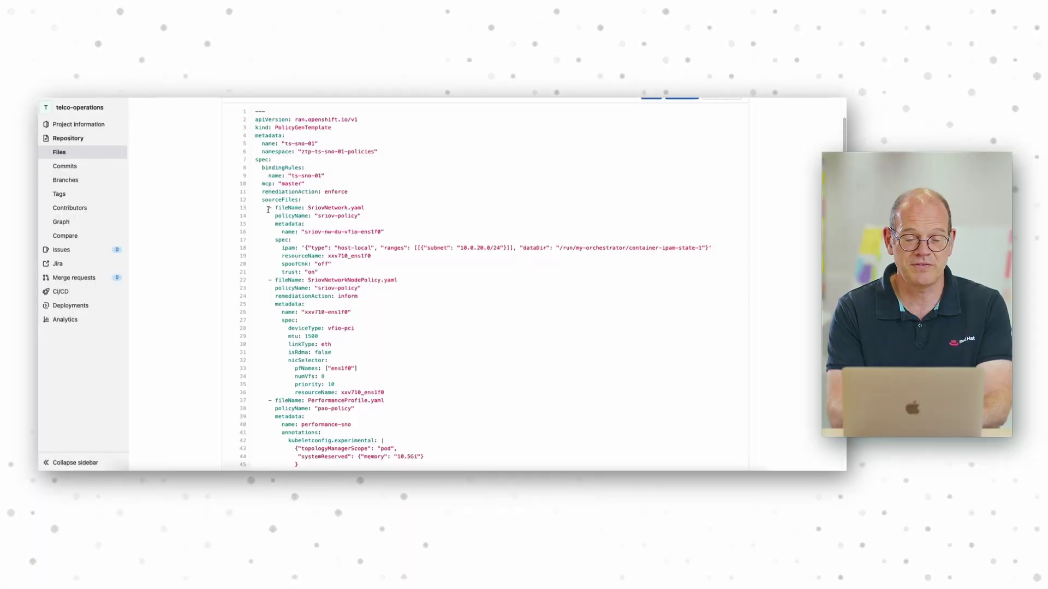
drag(268, 210, 413, 392)
scroll(413, 393, down, 10)
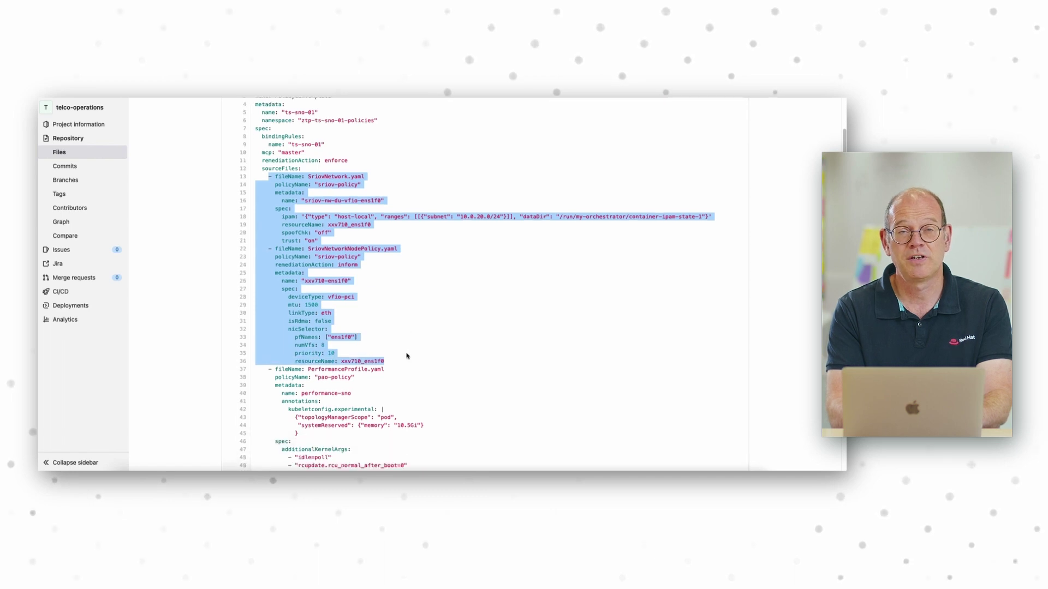
click(410, 377)
drag(269, 152, 445, 400)
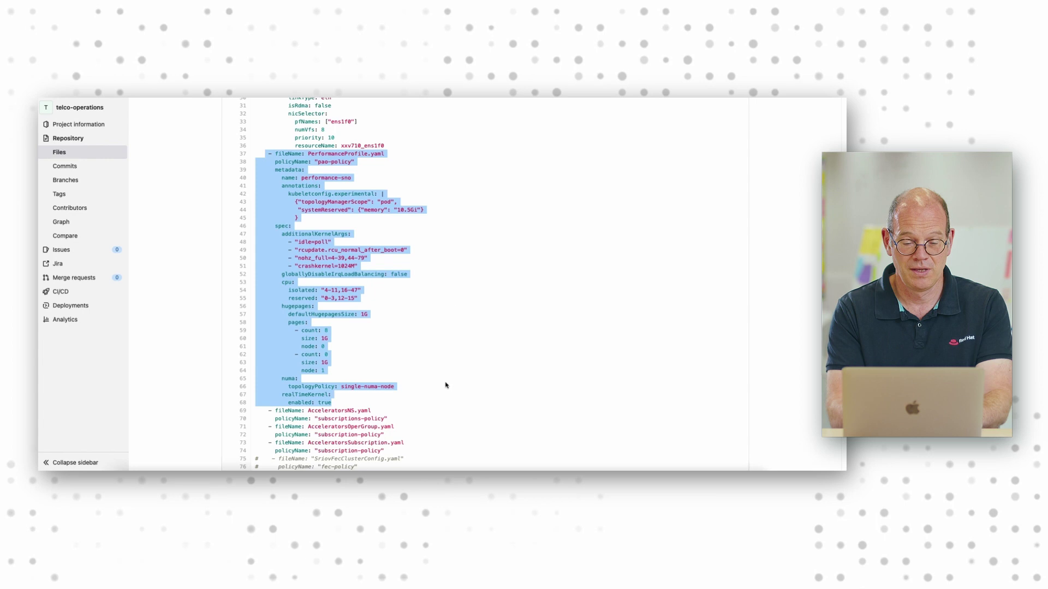
click(454, 297)
scroll(453, 297, down, 9)
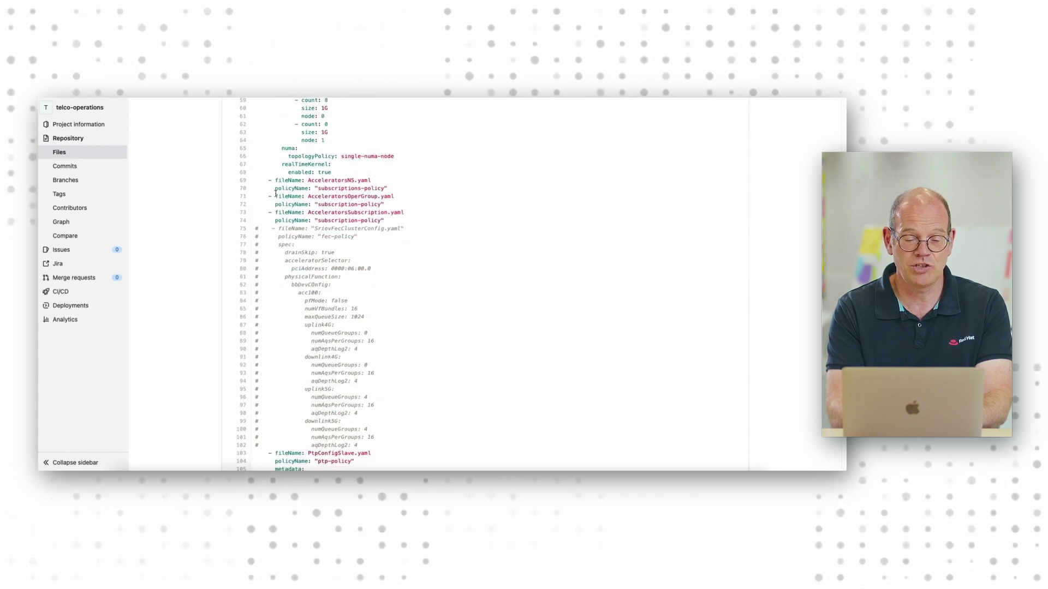
drag(265, 180, 444, 225)
click(444, 228)
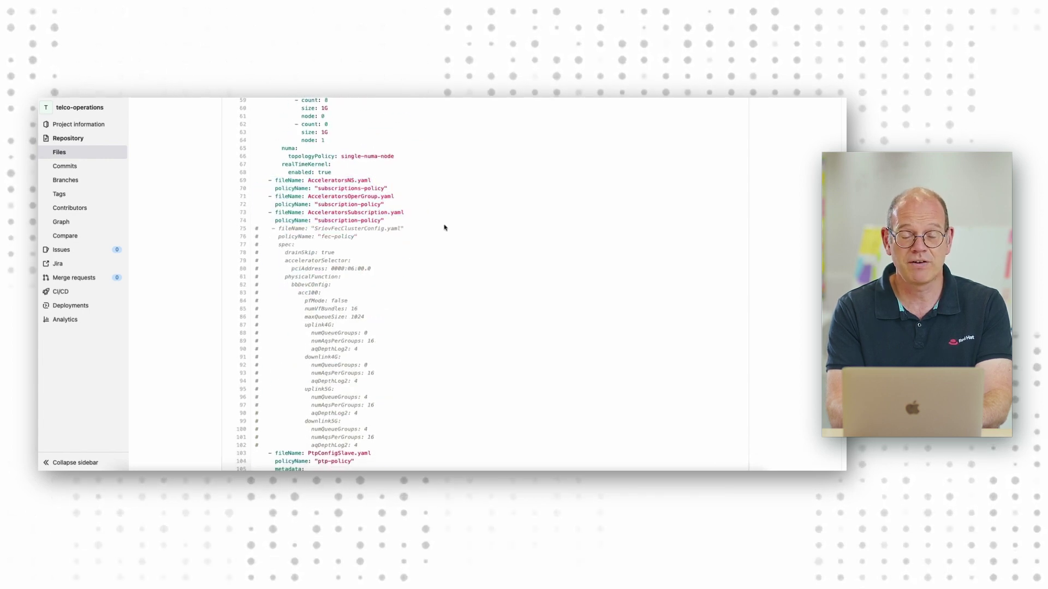
scroll(444, 227, down, 6)
drag(266, 314, 348, 345)
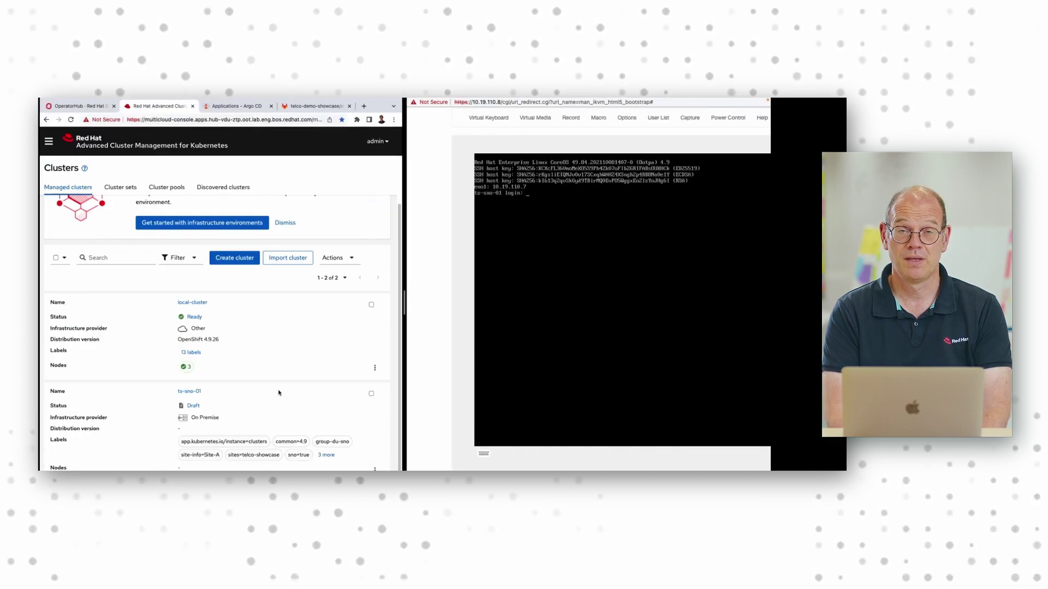
Step: Scroll the managed clusters view to follow ts-sno-01's installation status and progress
scroll(281, 351, up, 1)
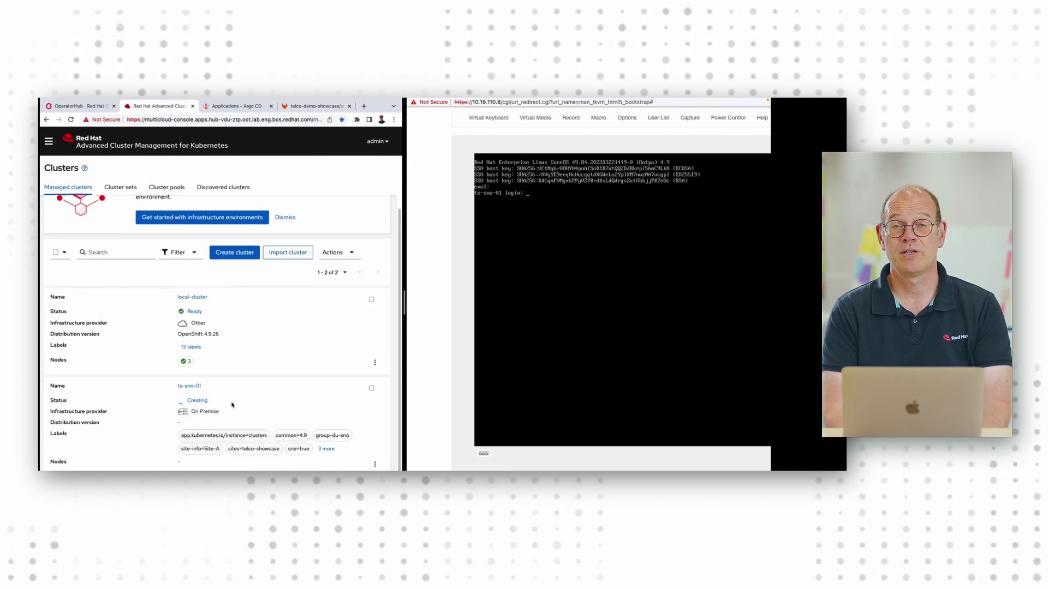
scroll(232, 404, up, 2)
scroll(286, 335, down, 2)
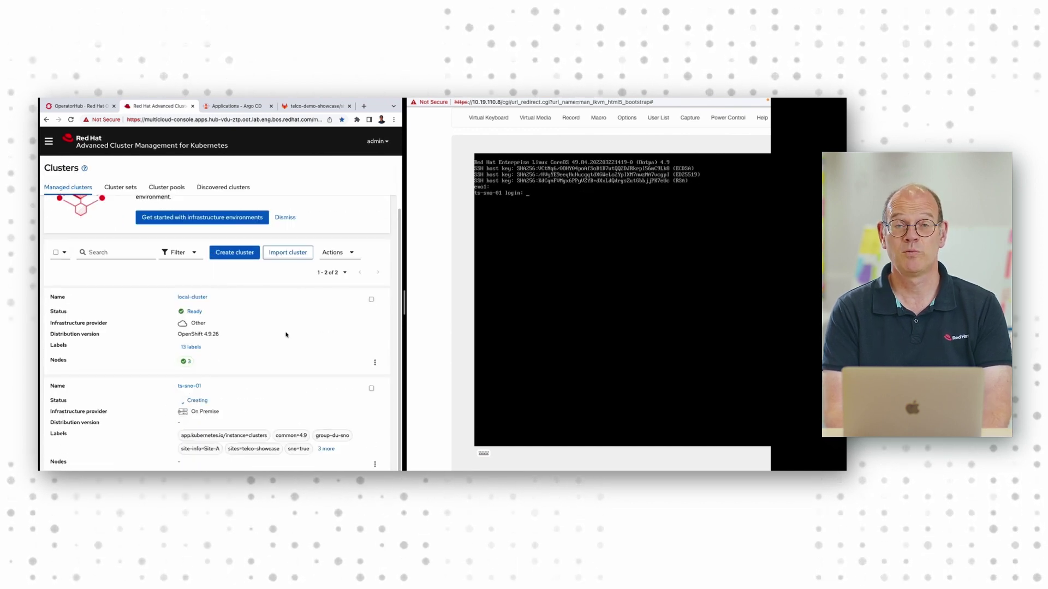
scroll(286, 334, up, 1)
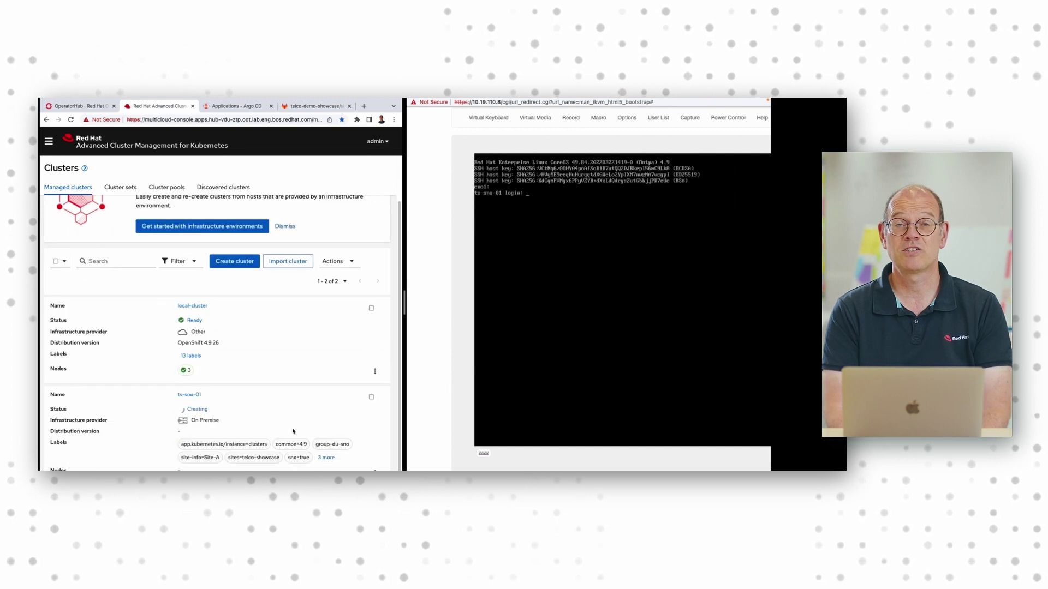